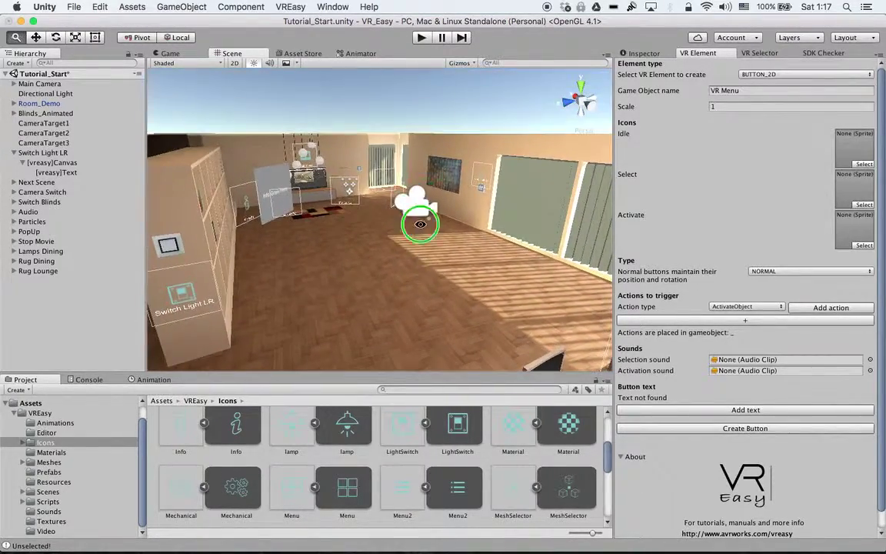
Keep BUTTON_2D as the VR element type and choose ActivateVRElements as its action.
left_click(769, 75)
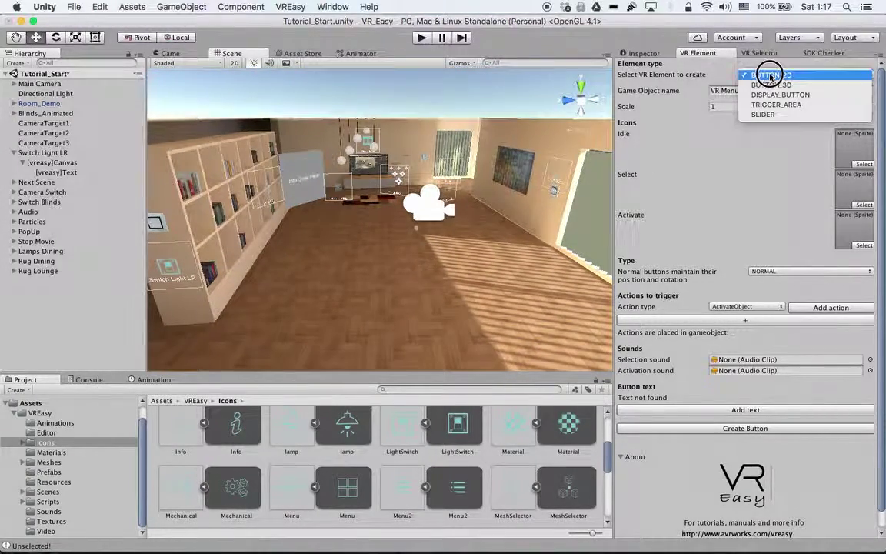
left_click(771, 77)
left_click(746, 306)
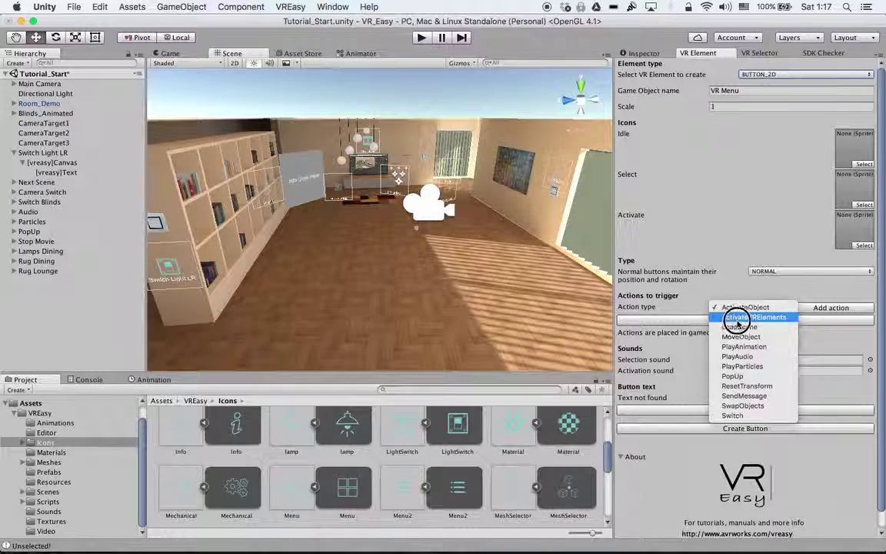
left_click(745, 317)
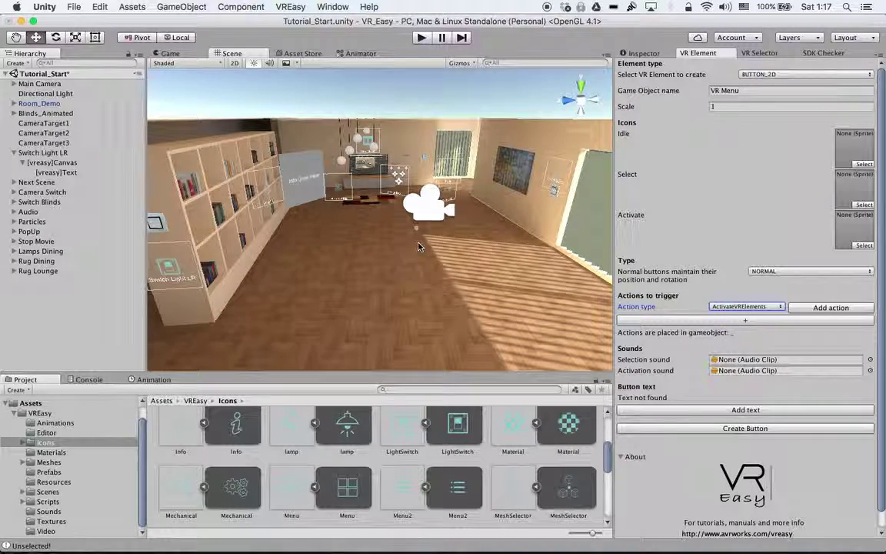
left_click_drag(396, 212, 348, 245, "alt")
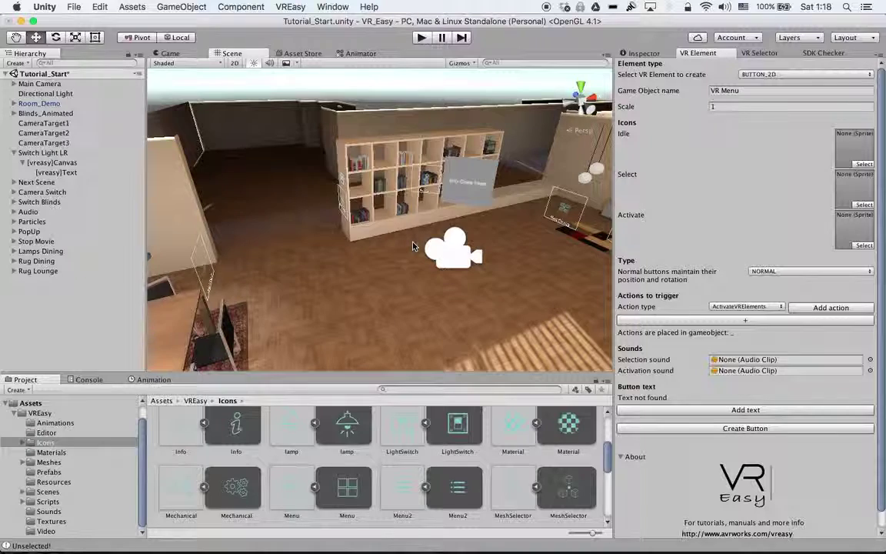
left_click_drag(412, 246, 361, 257, "alt")
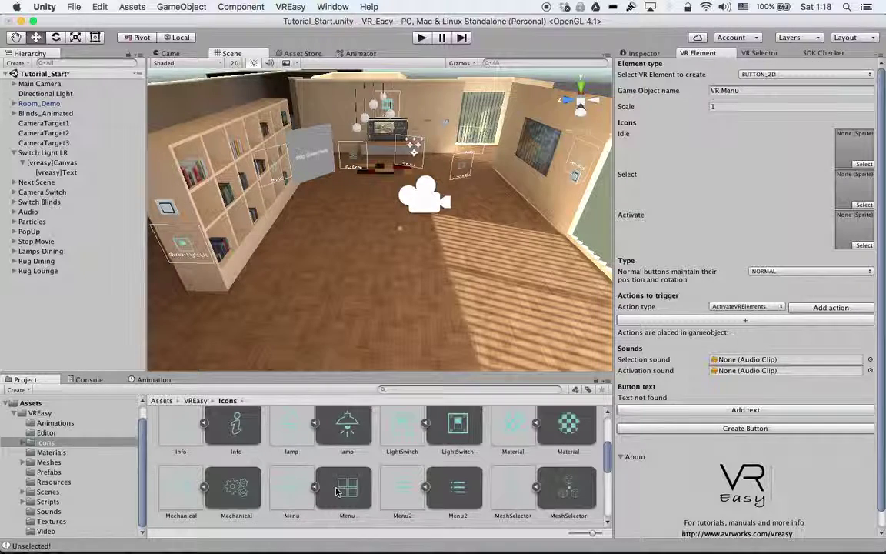
Use the Menu icon for the Idle, Select and Activate sprites and set type BILLBOARD.
left_click_drag(336, 490, 852, 146)
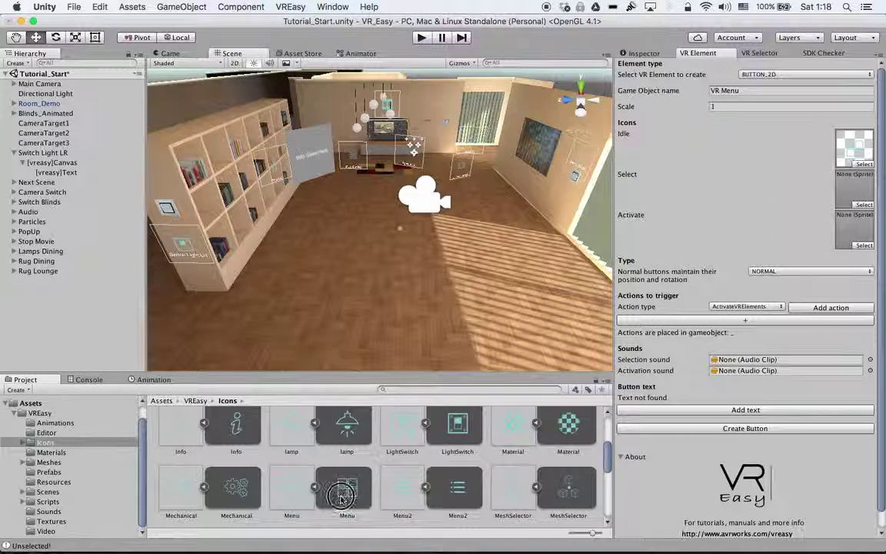
left_click_drag(343, 497, 853, 186)
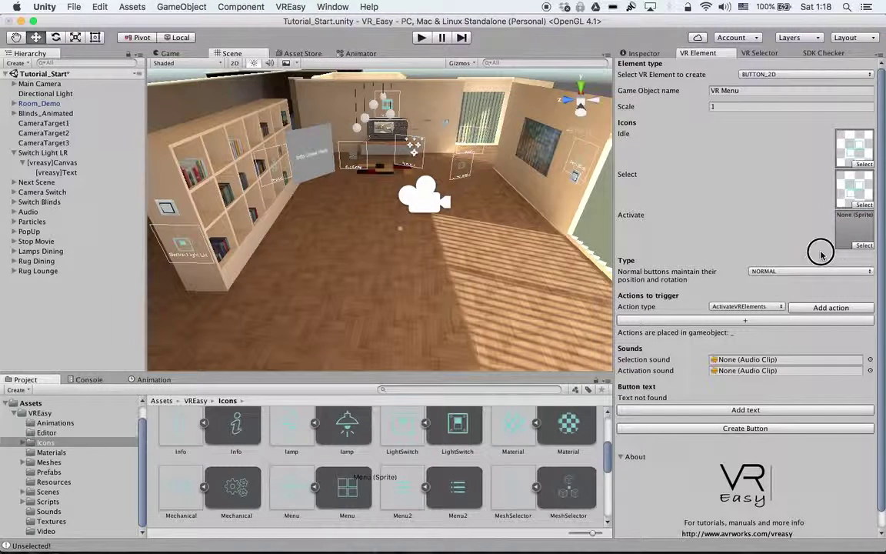
left_click_drag(821, 254, 835, 242)
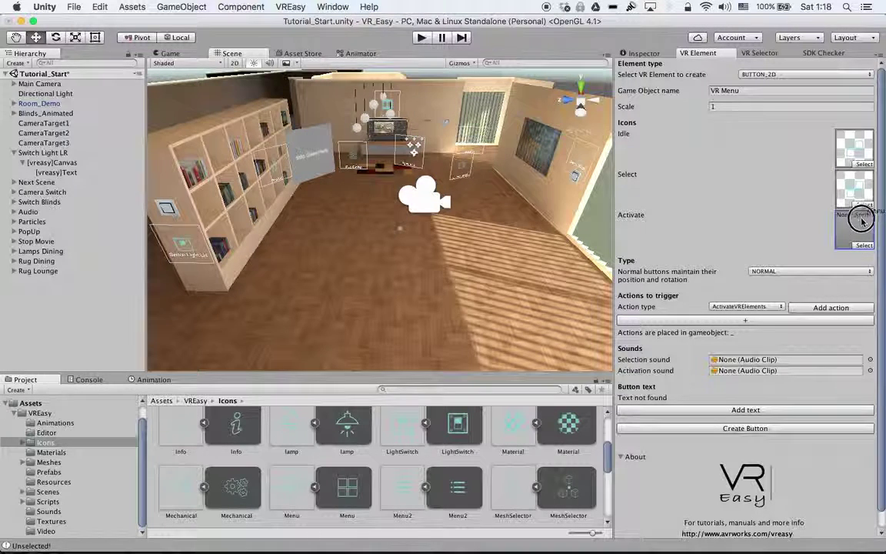
left_click(777, 272)
left_click(785, 292)
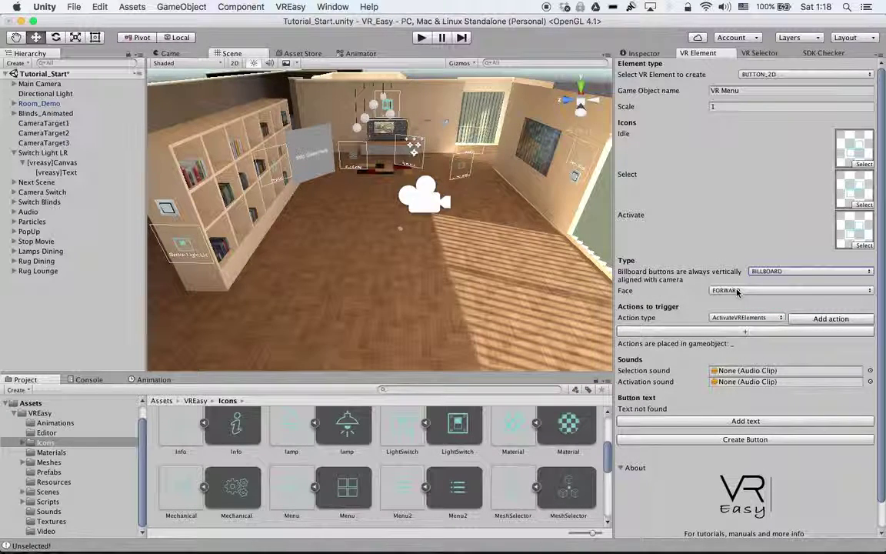
Add an ActivateVRElements action and the label 'VR Menu', then create the button.
left_click(741, 317)
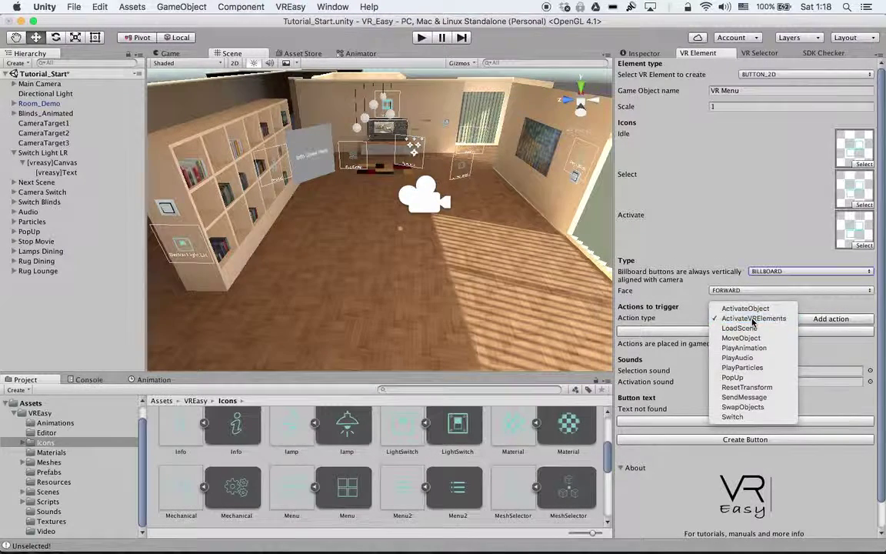
left_click(742, 319)
left_click(831, 319)
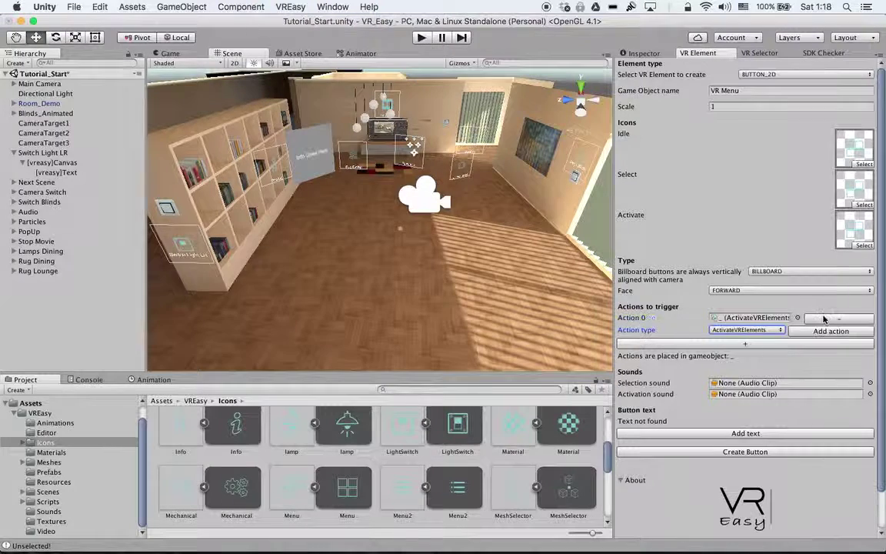
left_click(722, 434)
left_click(616, 427)
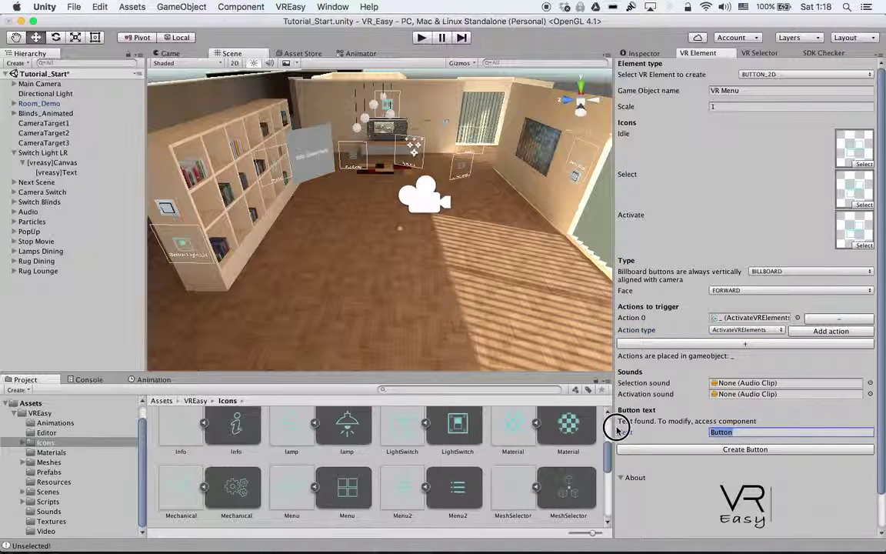
type("Rug Dining")
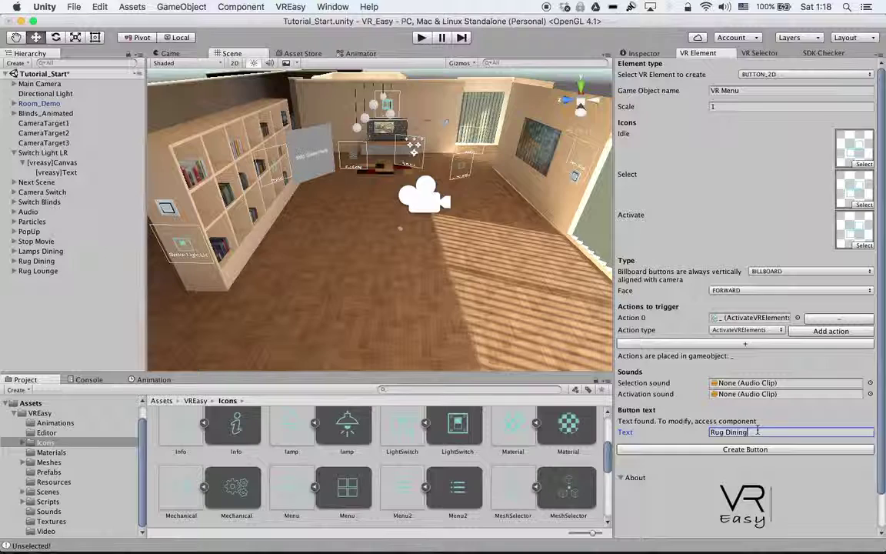
key("super+a")
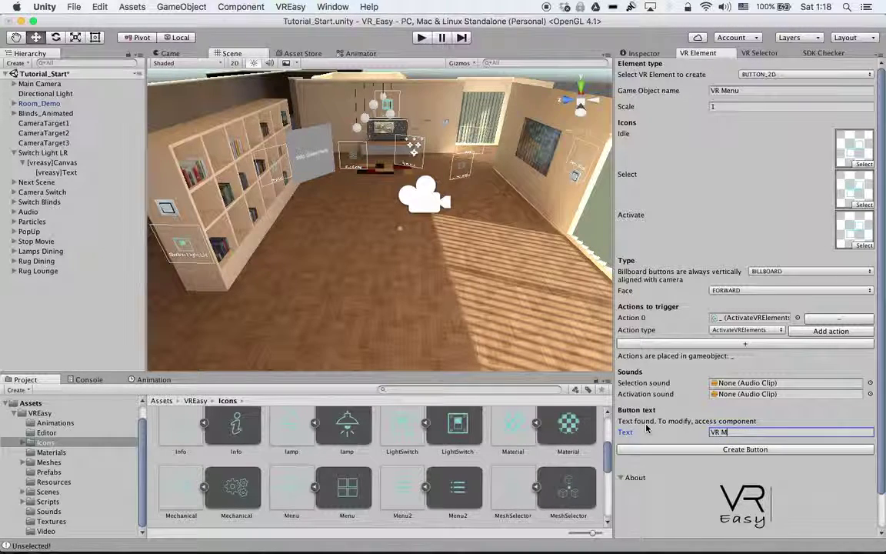
left_click(665, 449)
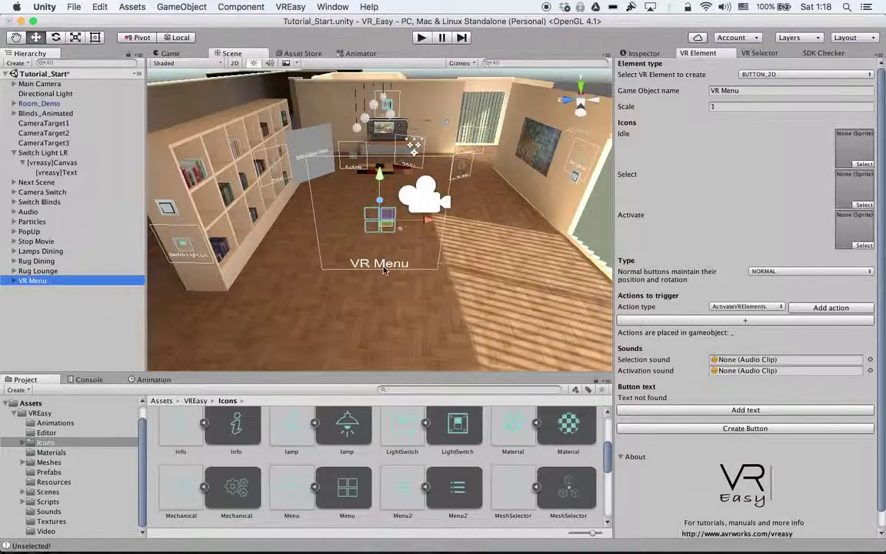
Orbit the Scene view to eye level, facing the VR Menu button beside the bookshelf.
left_click_drag(373, 287, 338, 131, "alt")
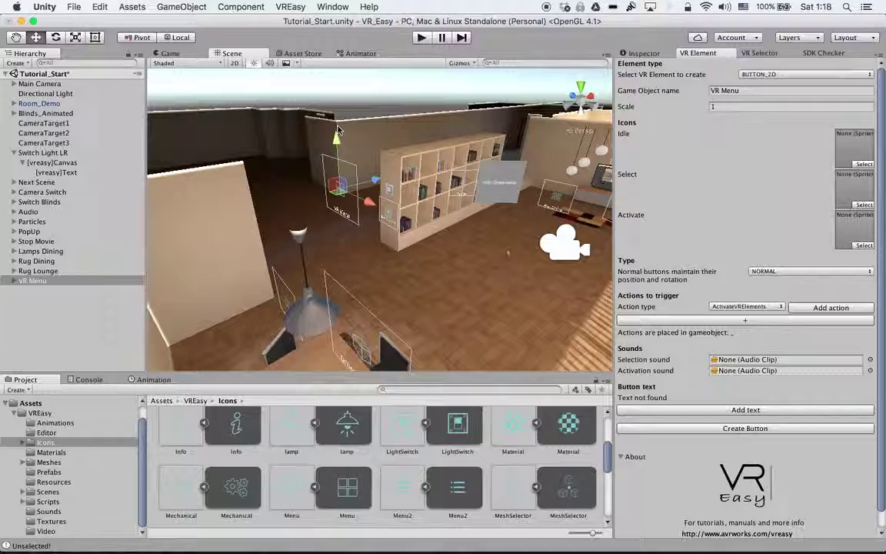
left_click_drag(342, 192, 426, 250, "alt")
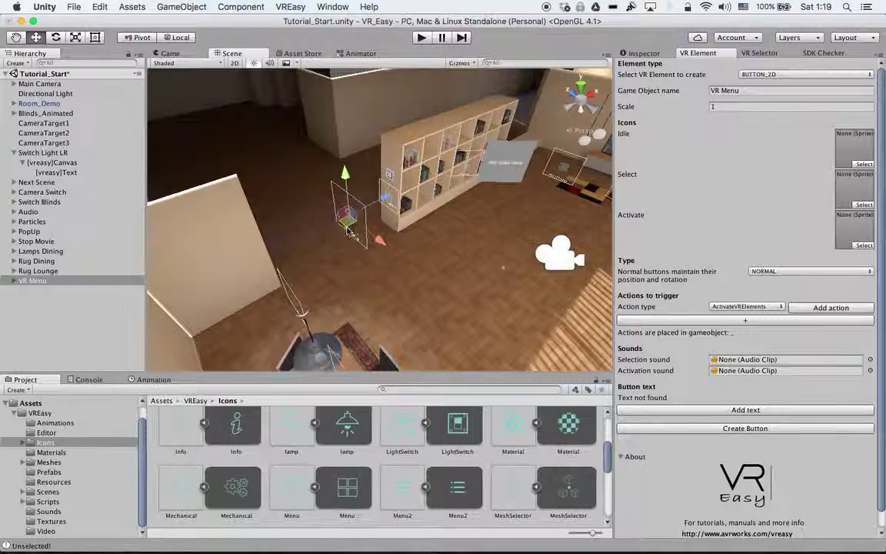
key("e")
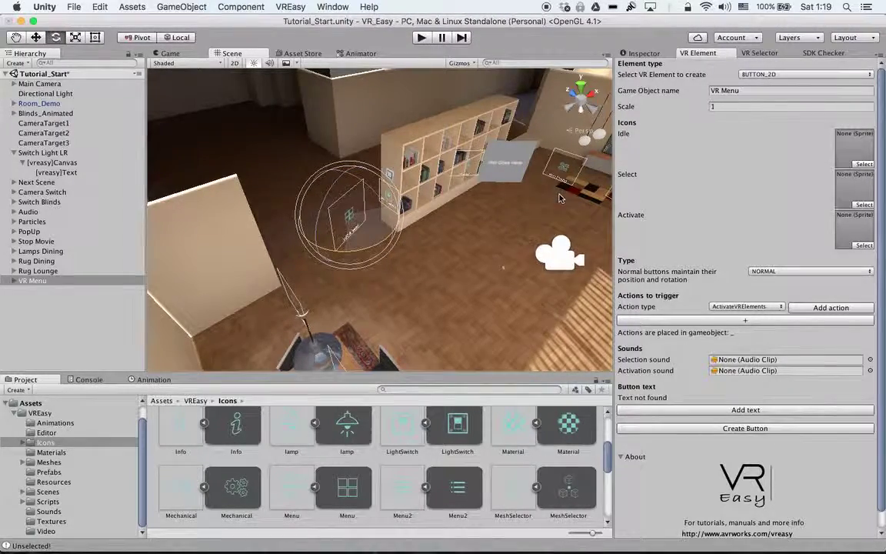
left_click_drag(461, 192, 350, 198, "alt")
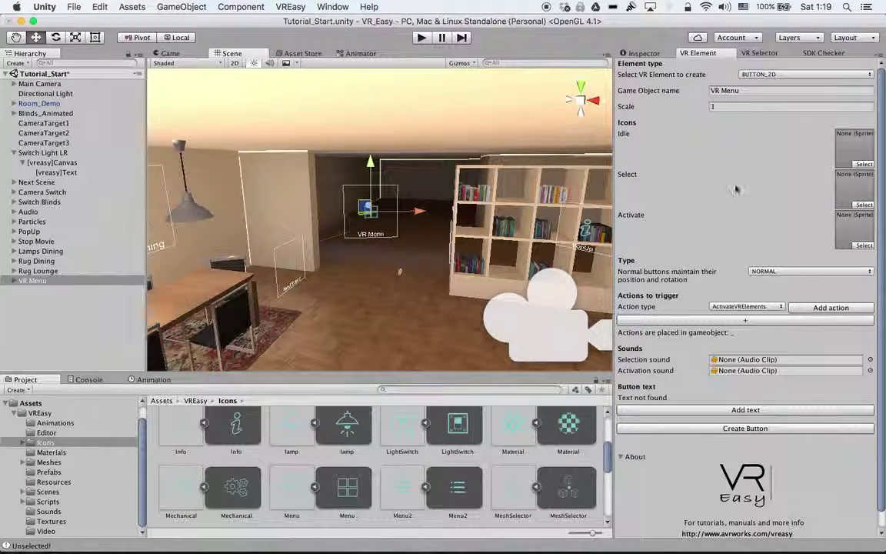
Collapse VR Menu's VR2D Button component and select the Activate VR Elements Targets size field.
left_click(643, 53)
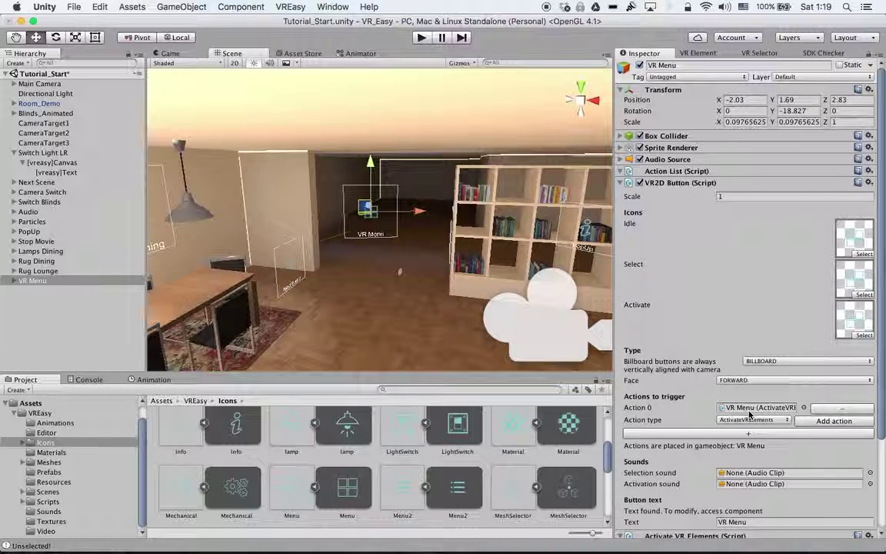
left_click(664, 433)
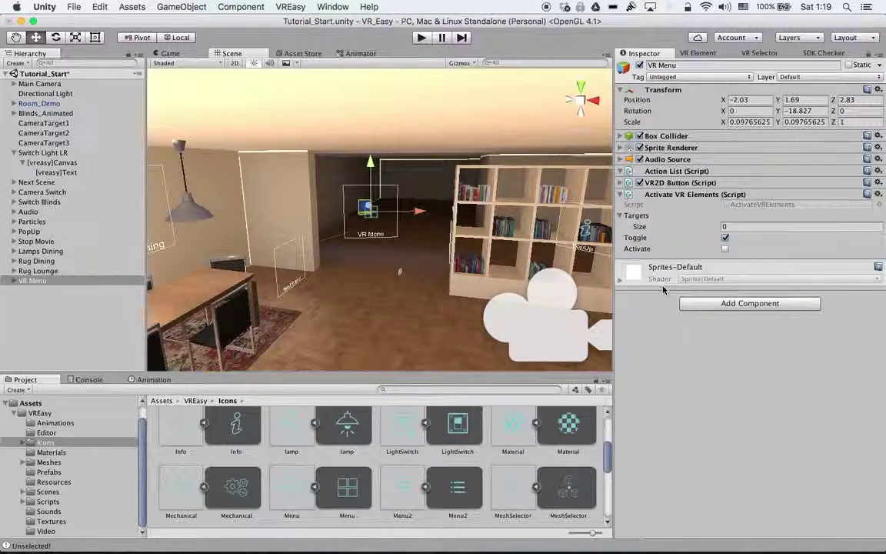
left_click(724, 227)
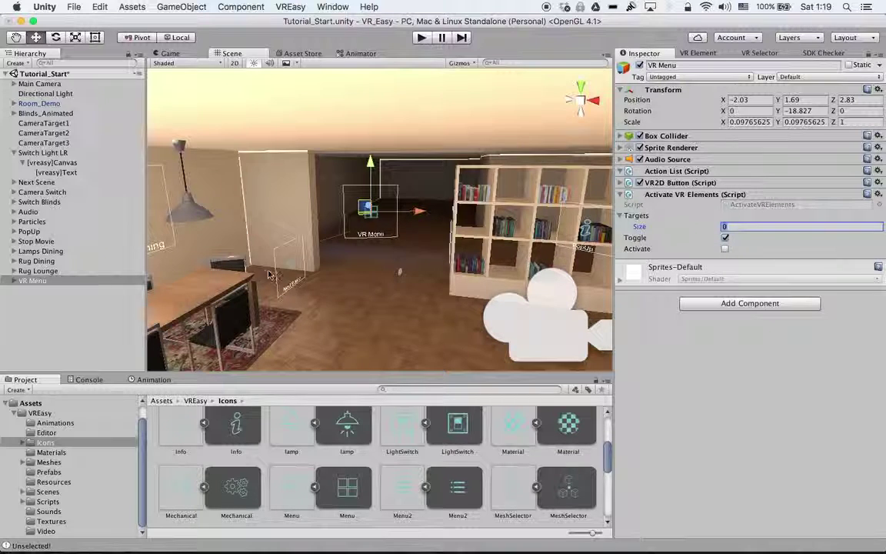
Multi-select the VR buttons from Rug Lounge up to Next Scene, plus Switch Light LR and Switch_Blinds.
left_click(43, 272)
left_click(40, 262, "shift")
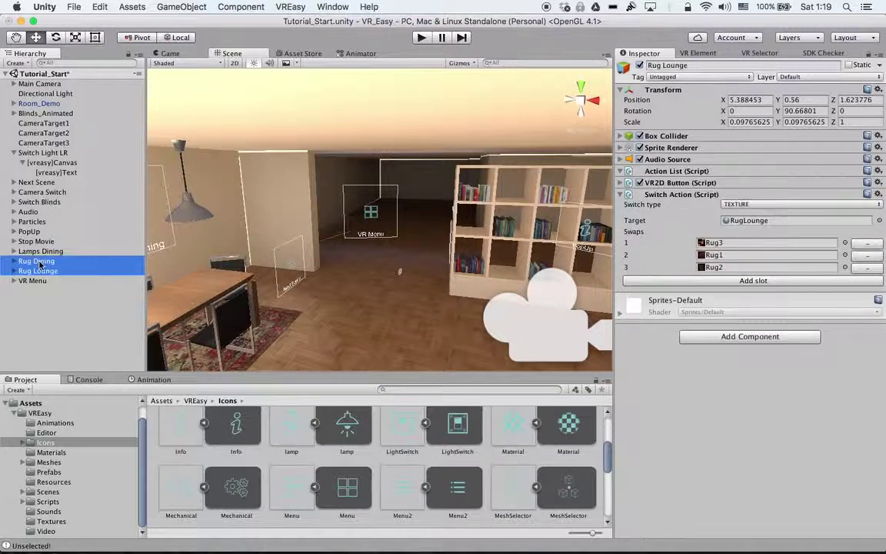
left_click(35, 250, "shift")
left_click(35, 241, "shift")
left_click(33, 221, "shift")
left_click(32, 213, "shift")
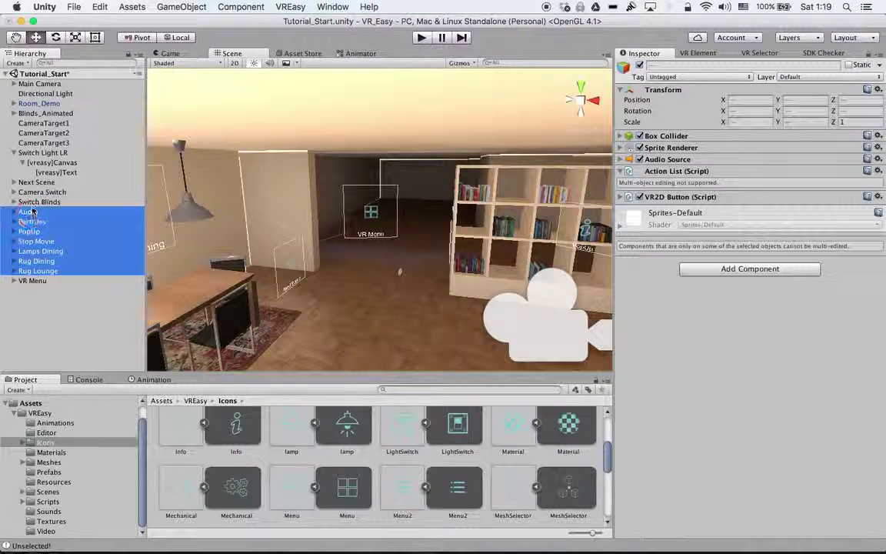
left_click(35, 201, "shift")
left_click(34, 192, "shift")
left_click(34, 182, "shift")
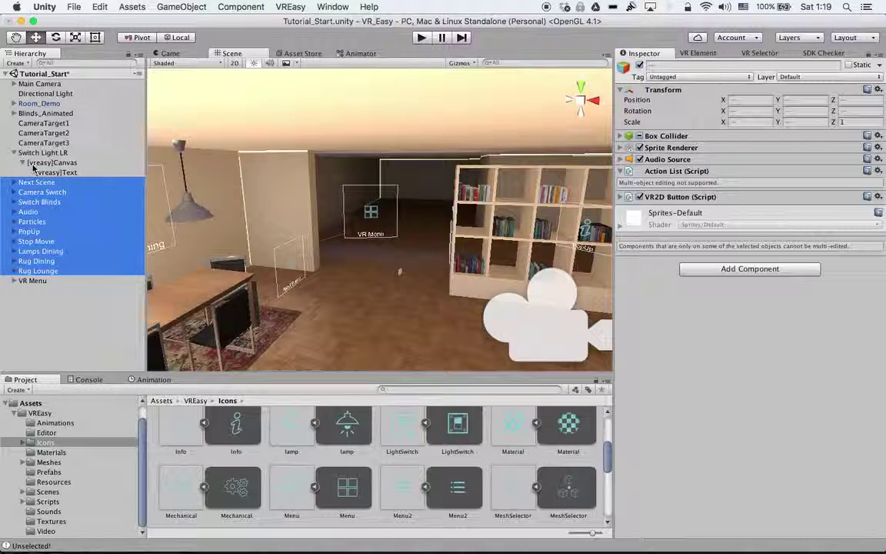
left_click(14, 152)
left_click(40, 153, "shift")
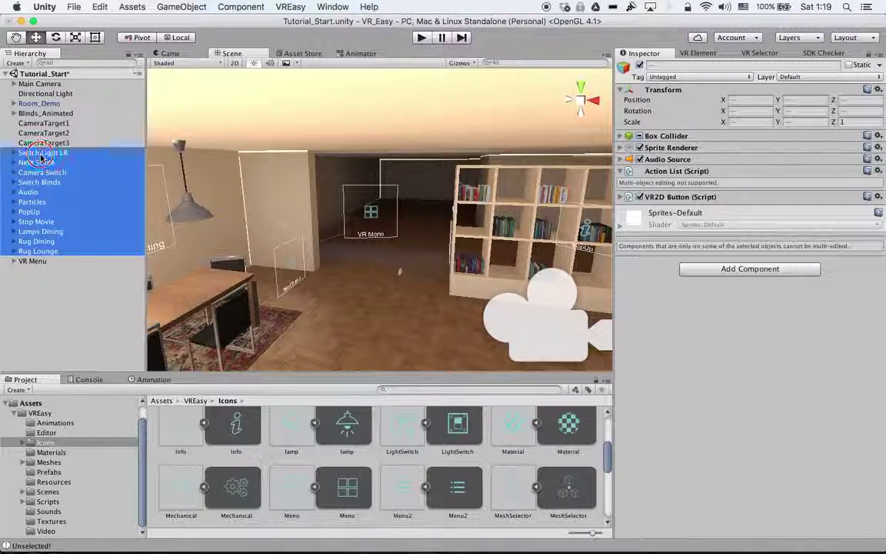
left_click(14, 104)
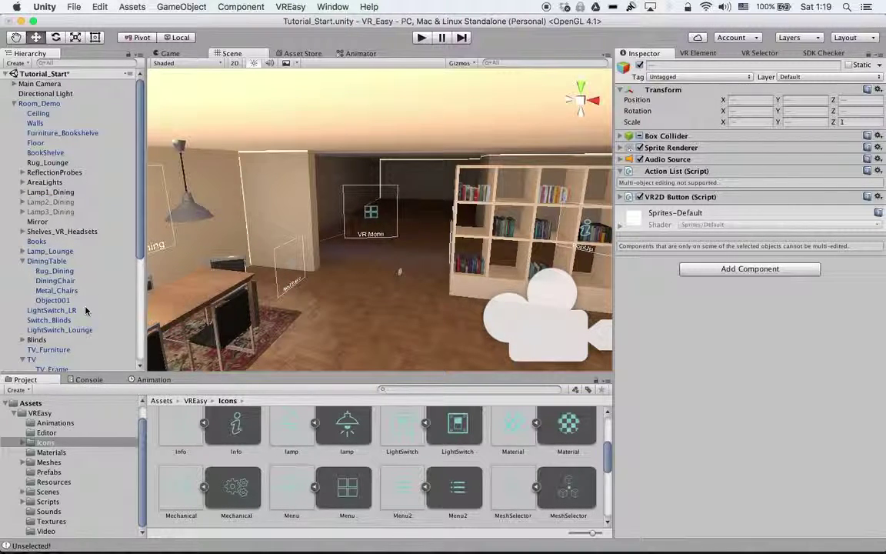
left_click(63, 320, "super")
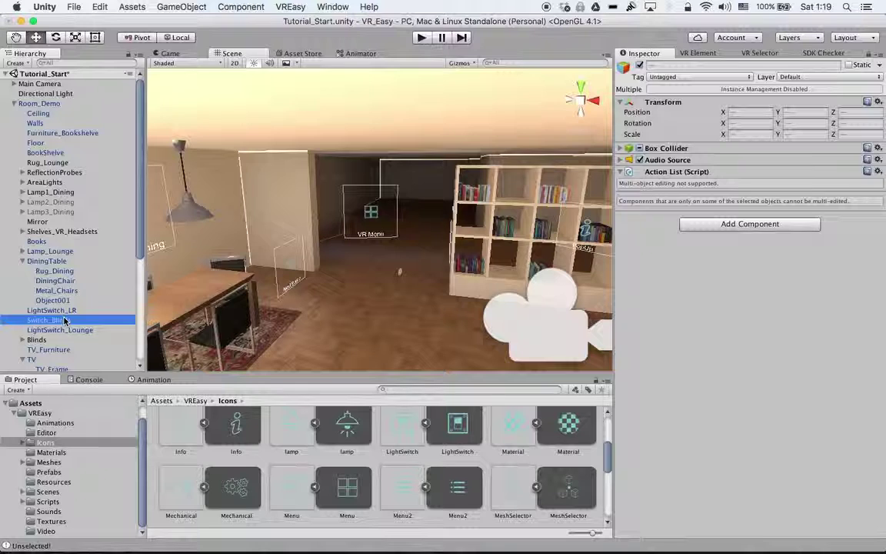
Frame the selected buttons, then set VR Menu's Targets size to 12.
key("f")
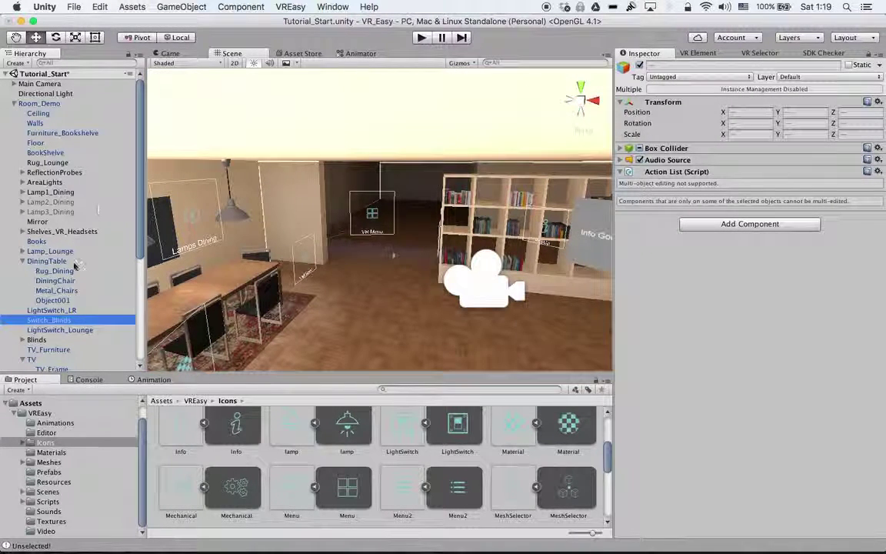
scroll(71, 311, "down", 5)
left_click(32, 366)
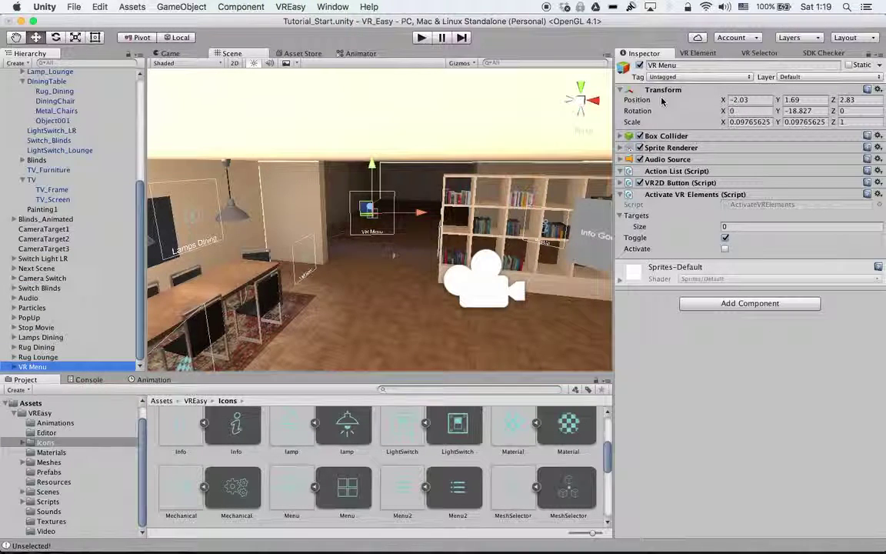
left_click(729, 226)
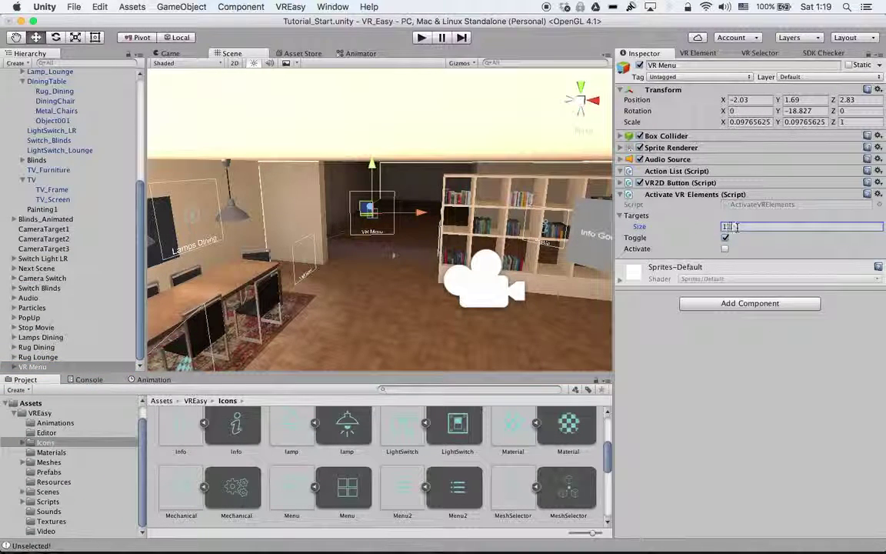
type("12")
key("Return")
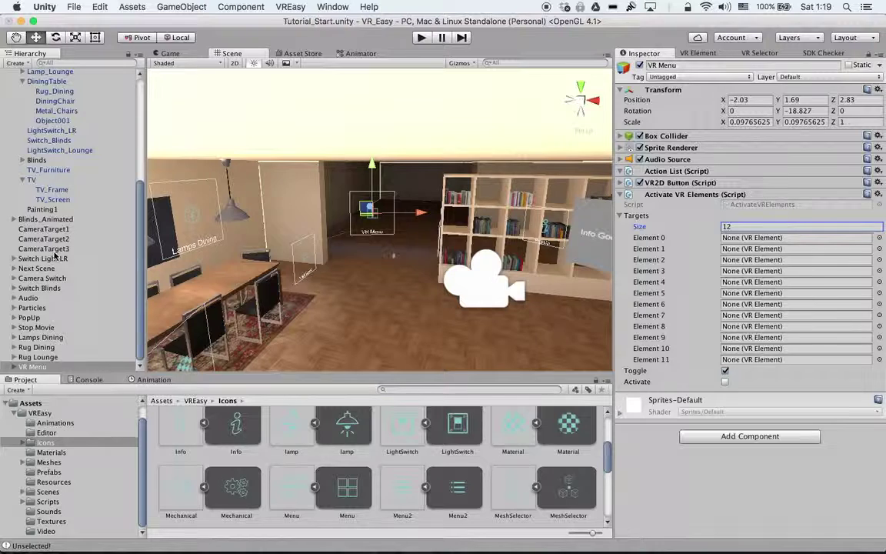
Assign nine buttons, Switch Light LR through Lamps Dining, to target Elements 0–8.
left_click_drag(44, 260, 718, 223)
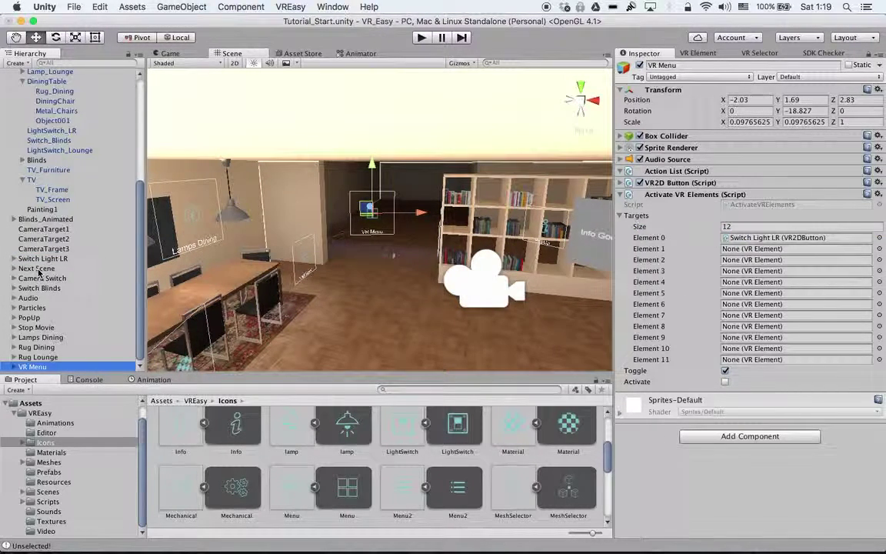
left_click_drag(506, 299, 726, 252)
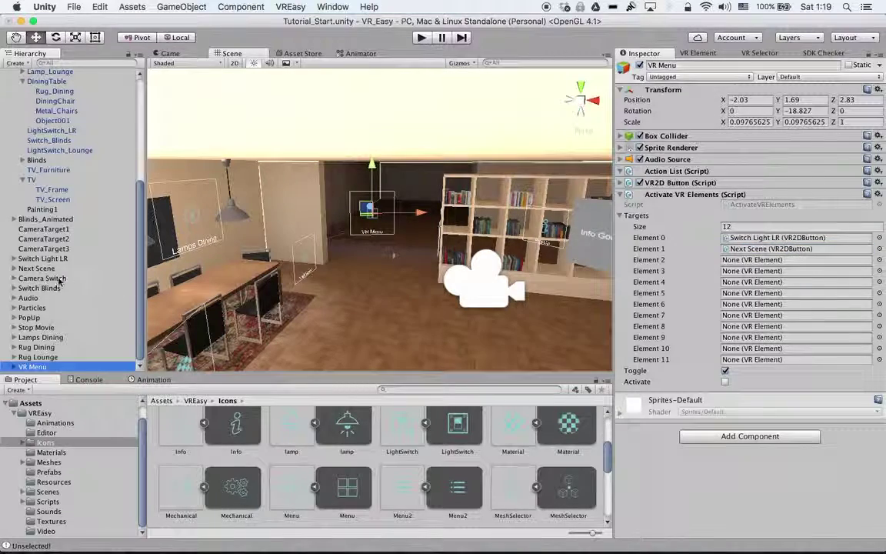
left_click_drag(59, 282, 733, 259)
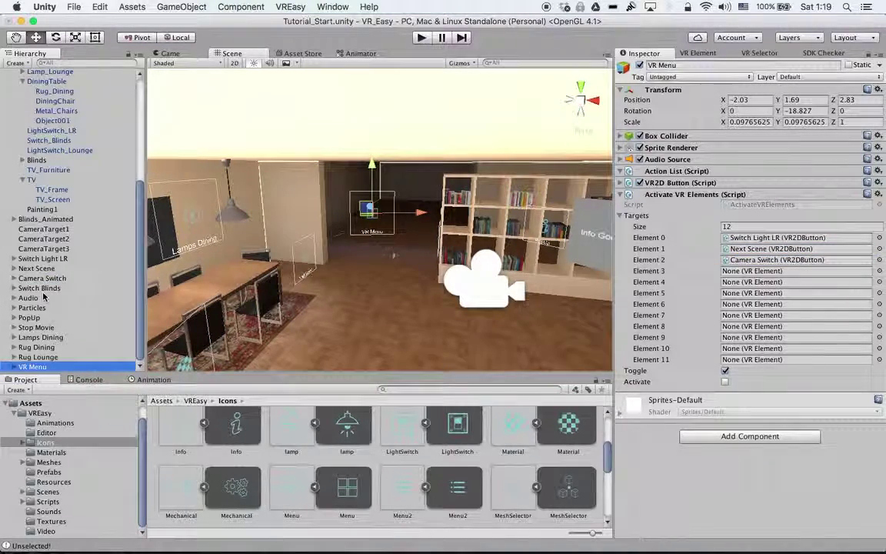
left_click_drag(40, 288, 654, 281)
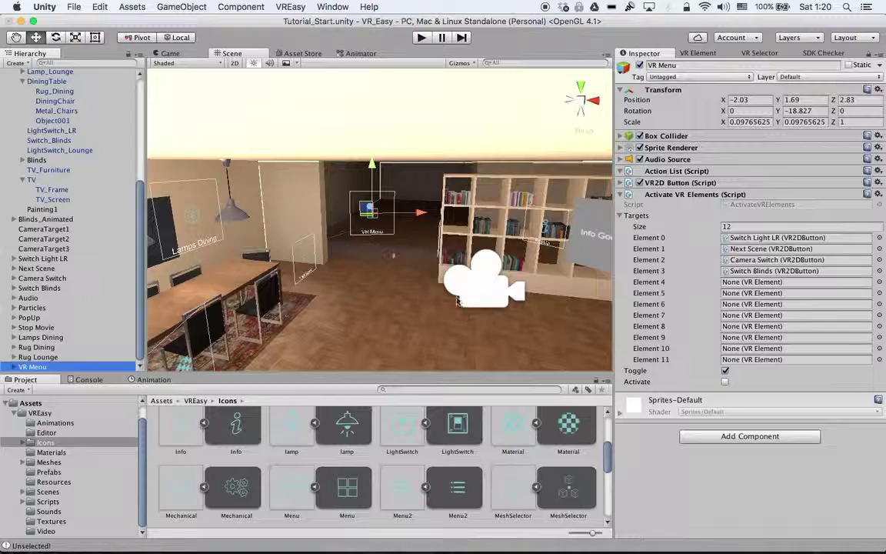
left_click_drag(45, 302, 769, 282)
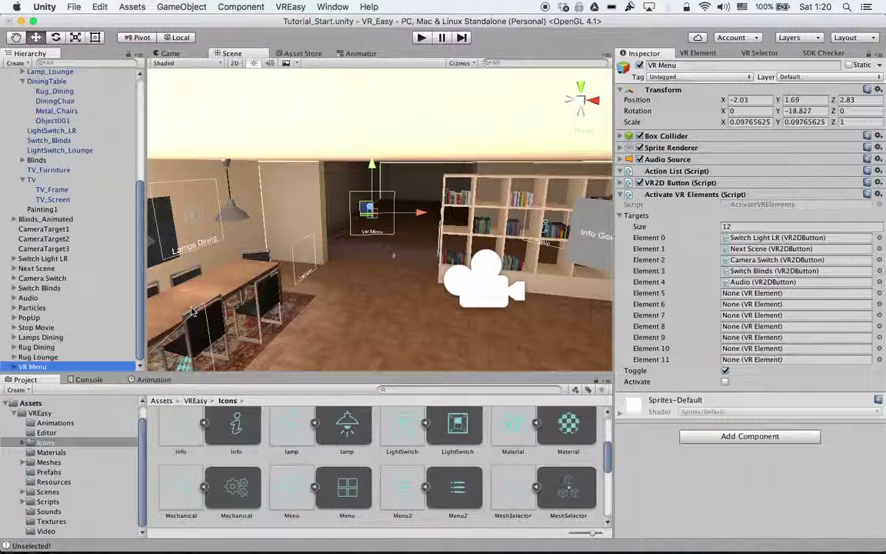
left_click_drag(710, 294, 732, 290)
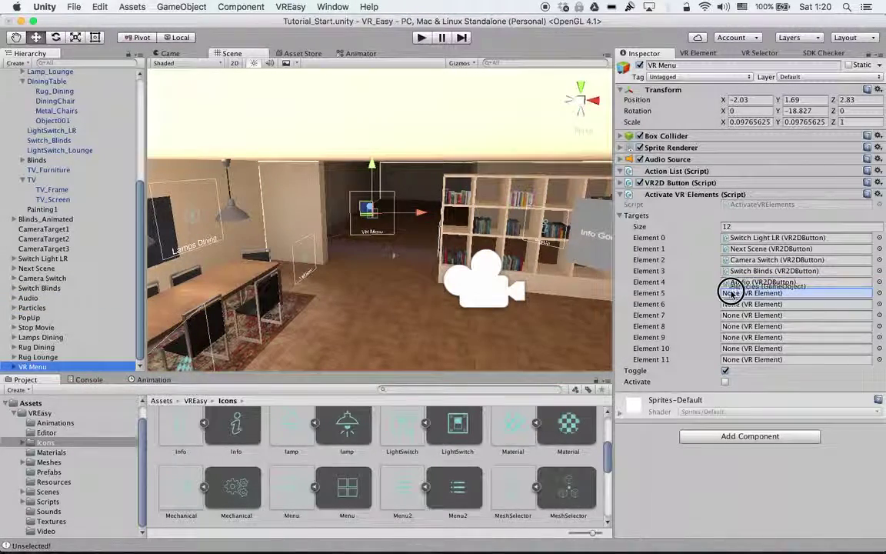
left_click_drag(42, 320, 621, 314)
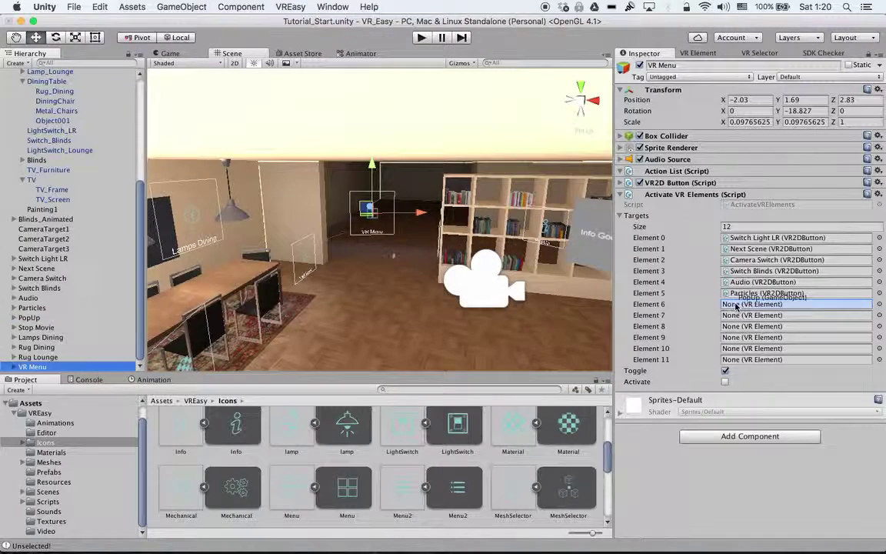
left_click_drag(46, 330, 727, 322)
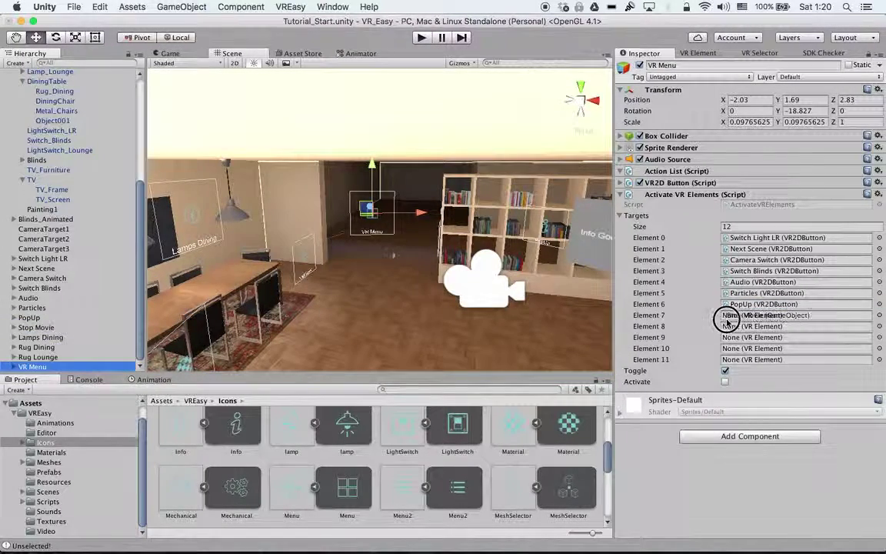
left_click_drag(50, 339, 632, 333)
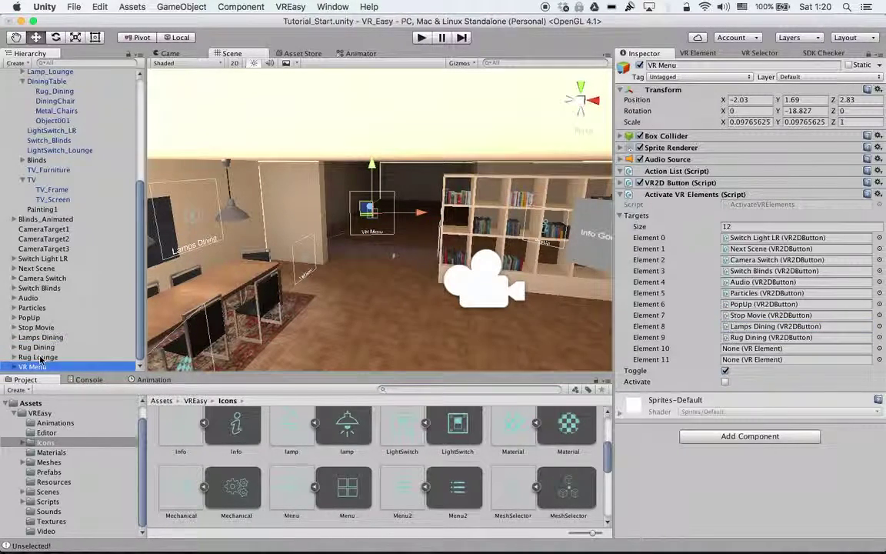
Assign Rug Lounge and TV_Screen to Elements 10–11, then grow to 13 with Switch_Blinds.
left_click_drag(51, 357, 730, 348)
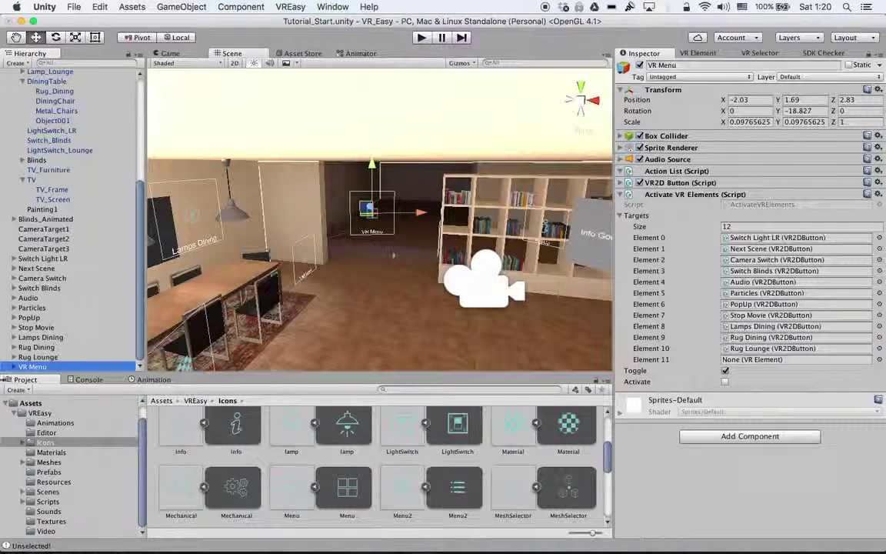
scroll(56, 278, "up", 5)
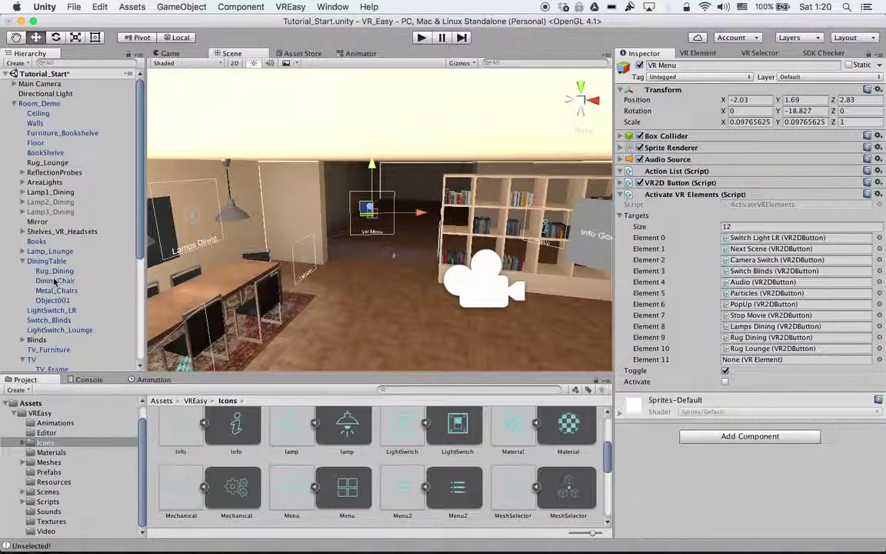
scroll(44, 298, "down", 6)
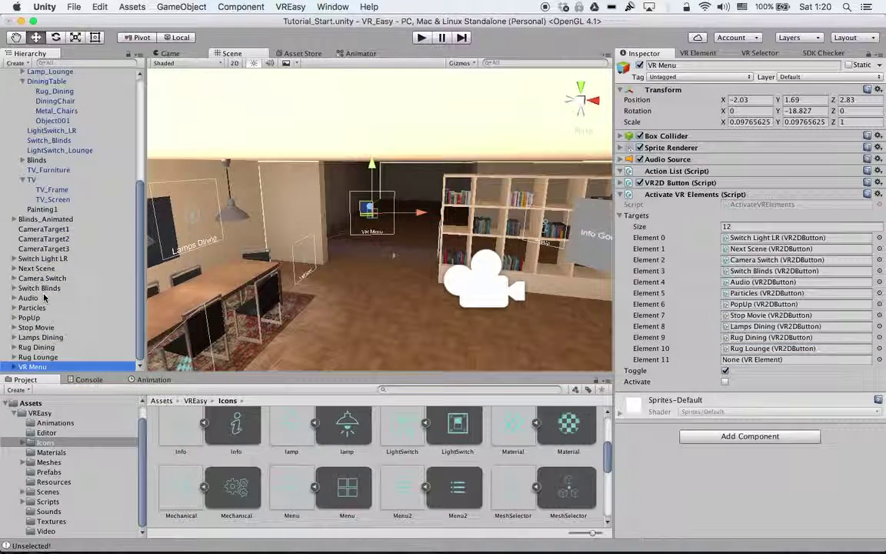
left_click_drag(60, 206, 729, 352)
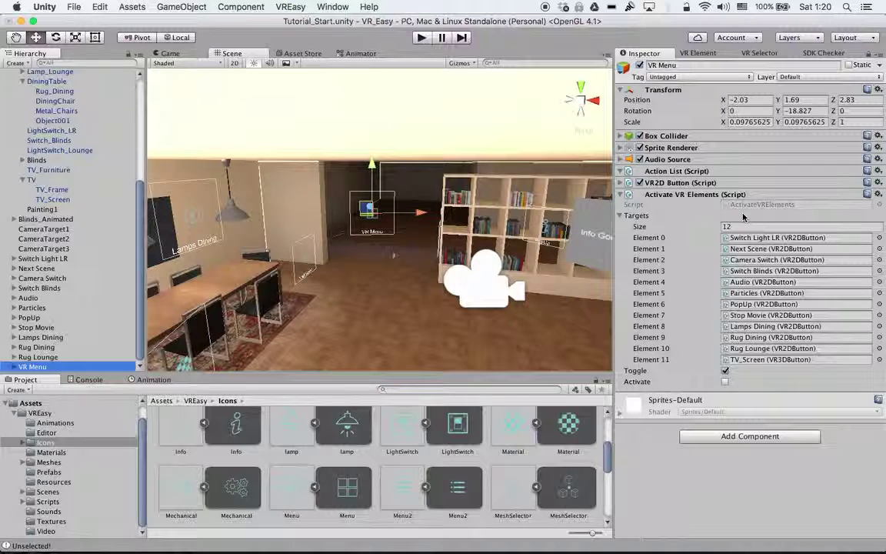
key("Return")
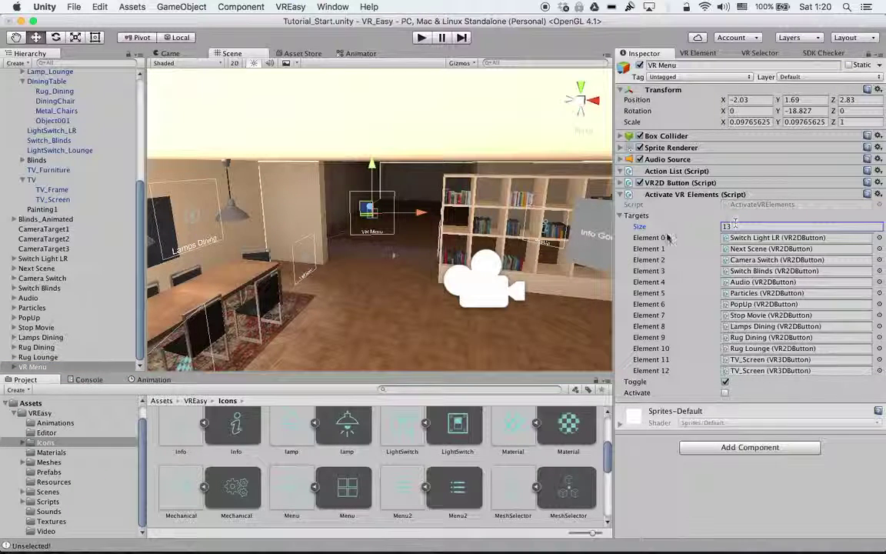
left_click_drag(56, 143, 729, 371)
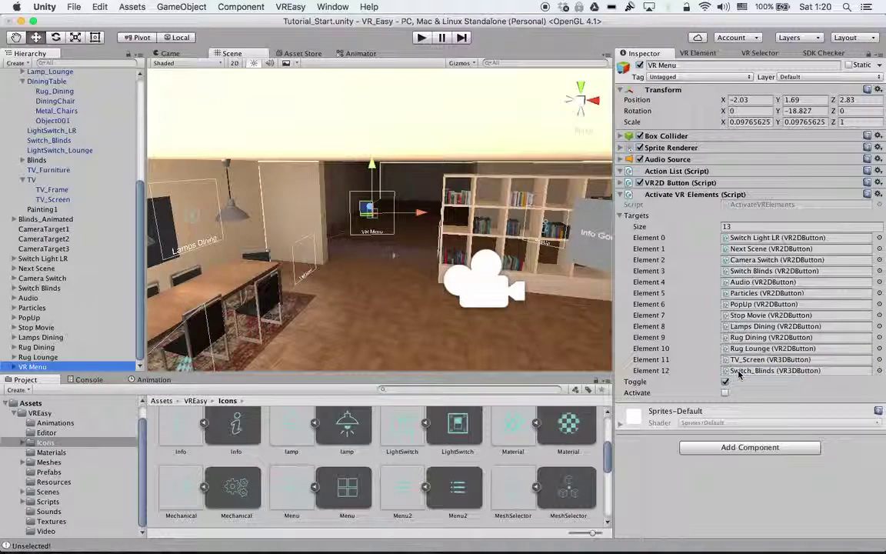
Enter Play mode and turn the Main Camera to face the VR Menu button.
left_click(421, 37)
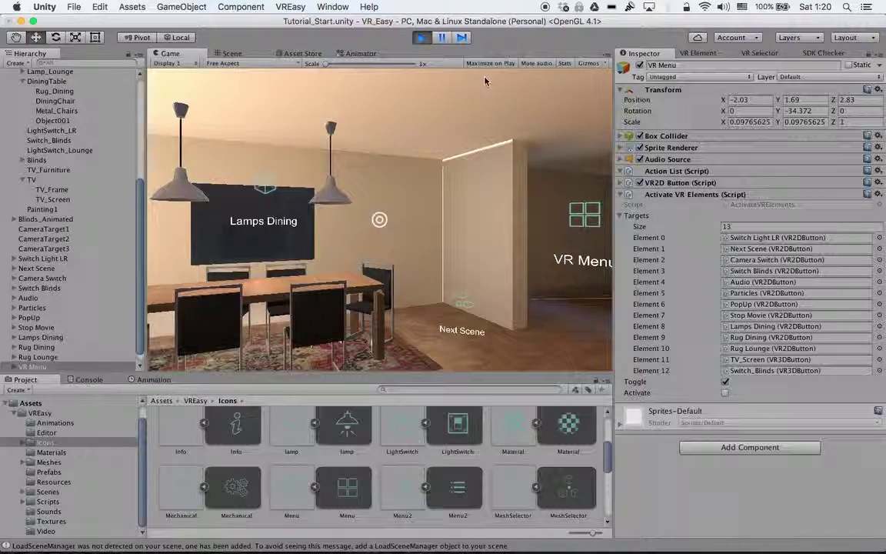
scroll(61, 92, "up", 5)
left_click(40, 83)
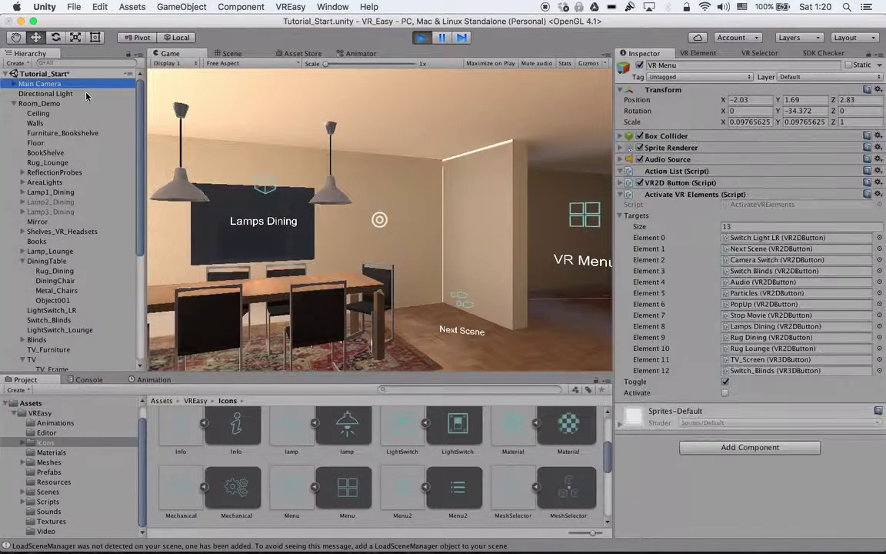
left_click_drag(664, 116, 301, 323)
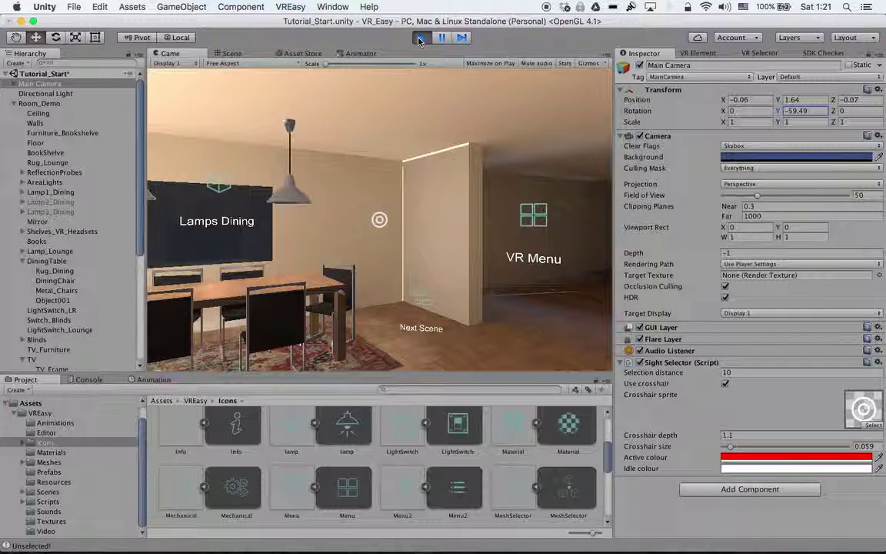
Reopen the VR Element panel and check the element type list, leaving BUTTON_2D selected.
left_click(698, 53)
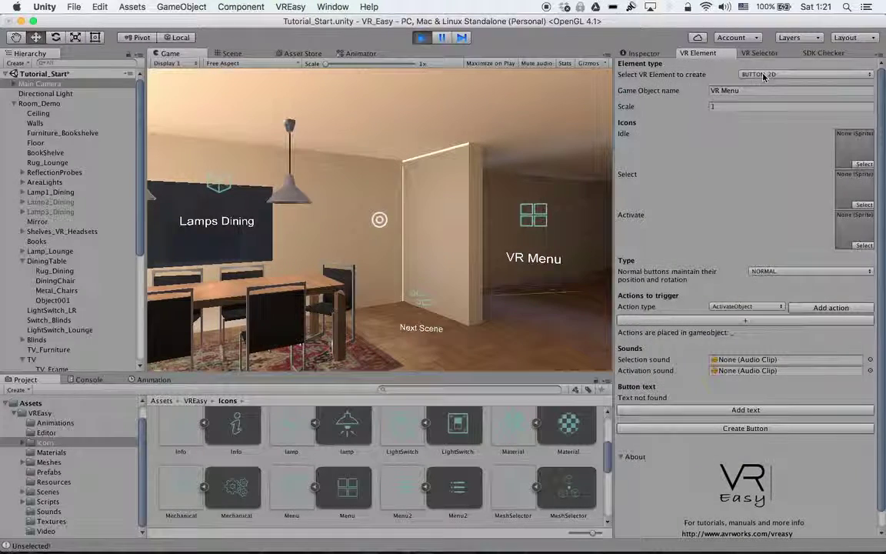
left_click(800, 75)
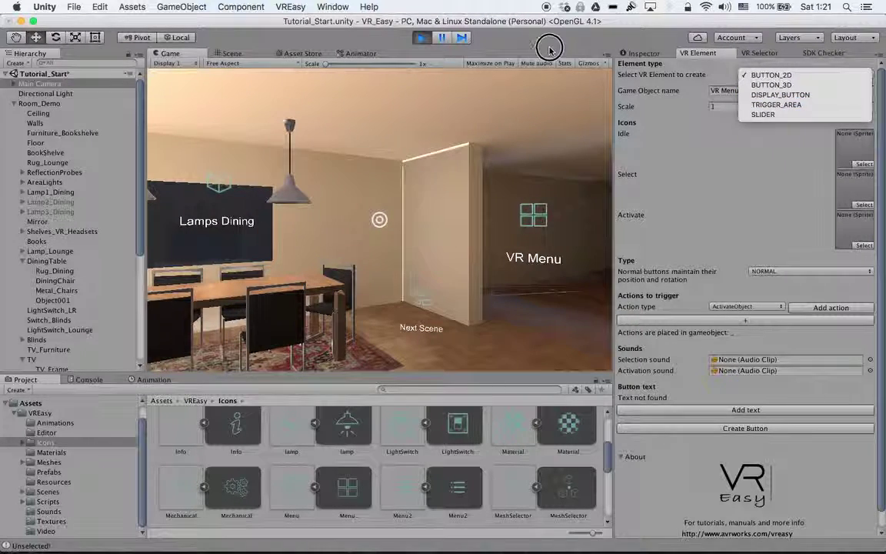
left_click(436, 43)
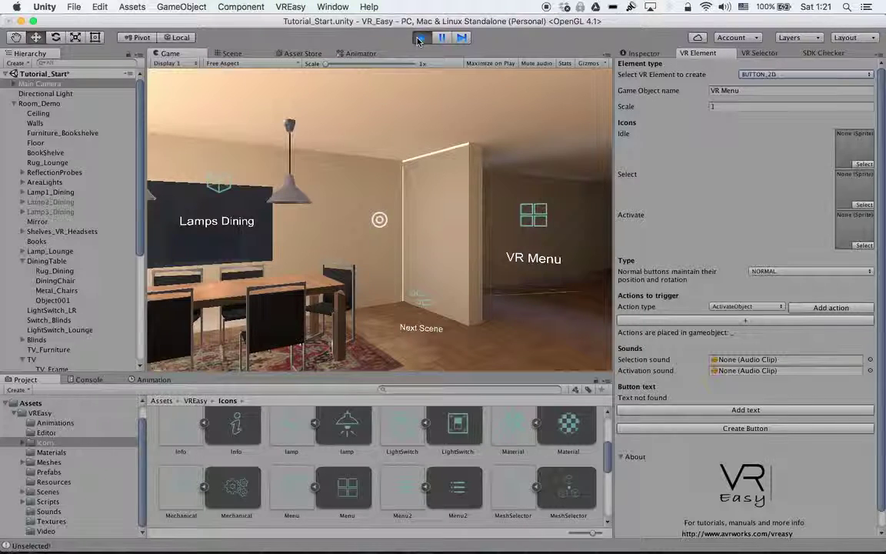